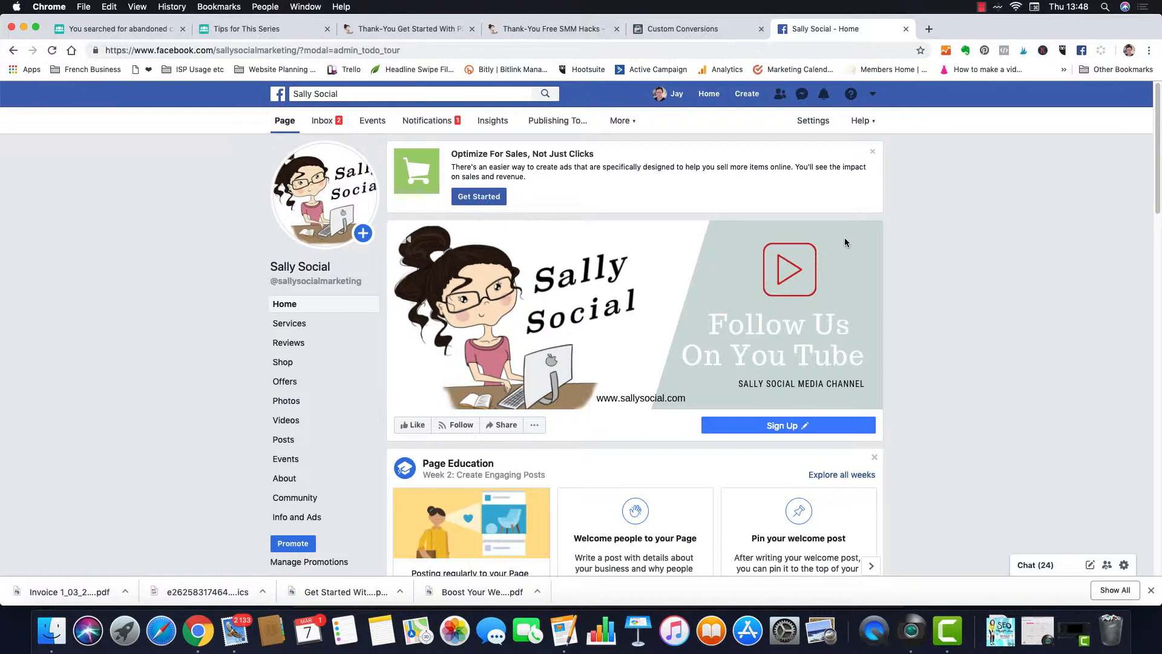
Step: Go from Manage Ads through the Facebook Ads menu to Pixels under Frequently Used
{"action": "left_click", "coordinate": [872, 94]}
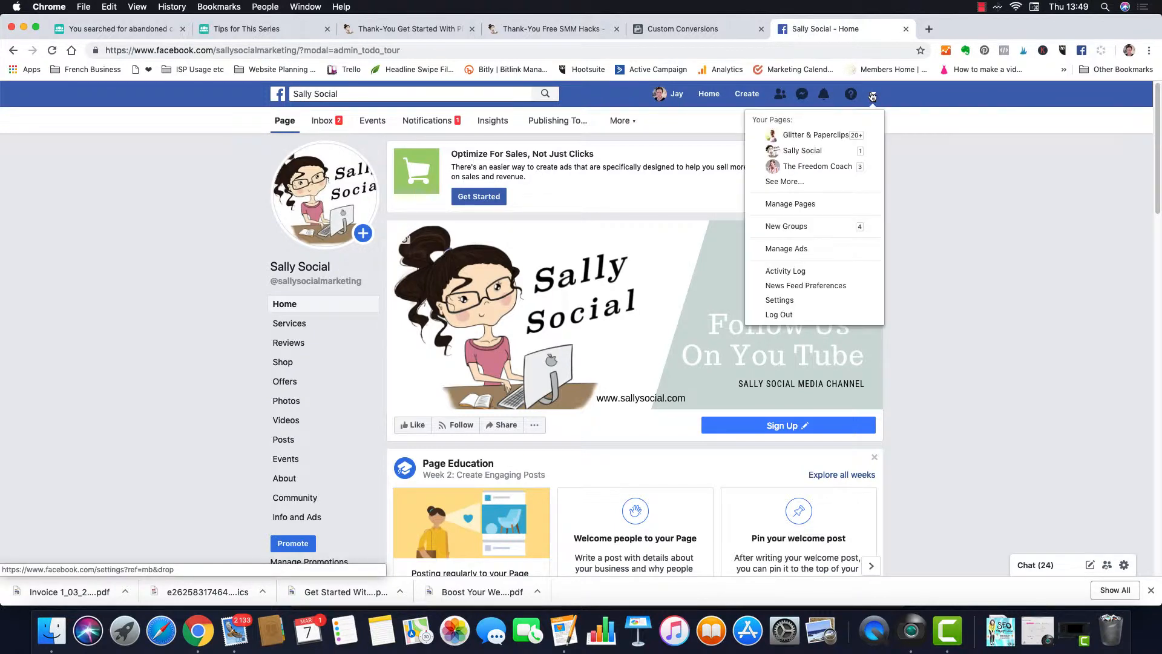
{"action": "left_click", "coordinate": [811, 248]}
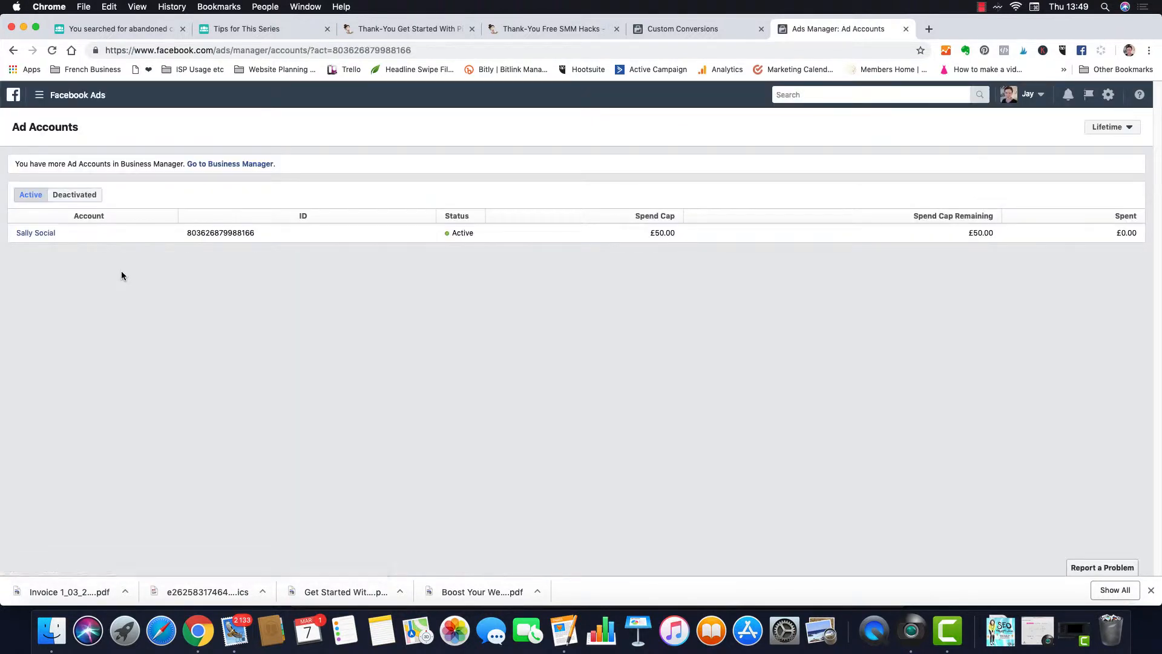
{"action": "left_click", "coordinate": [40, 98]}
{"action": "left_click", "coordinate": [29, 181]}
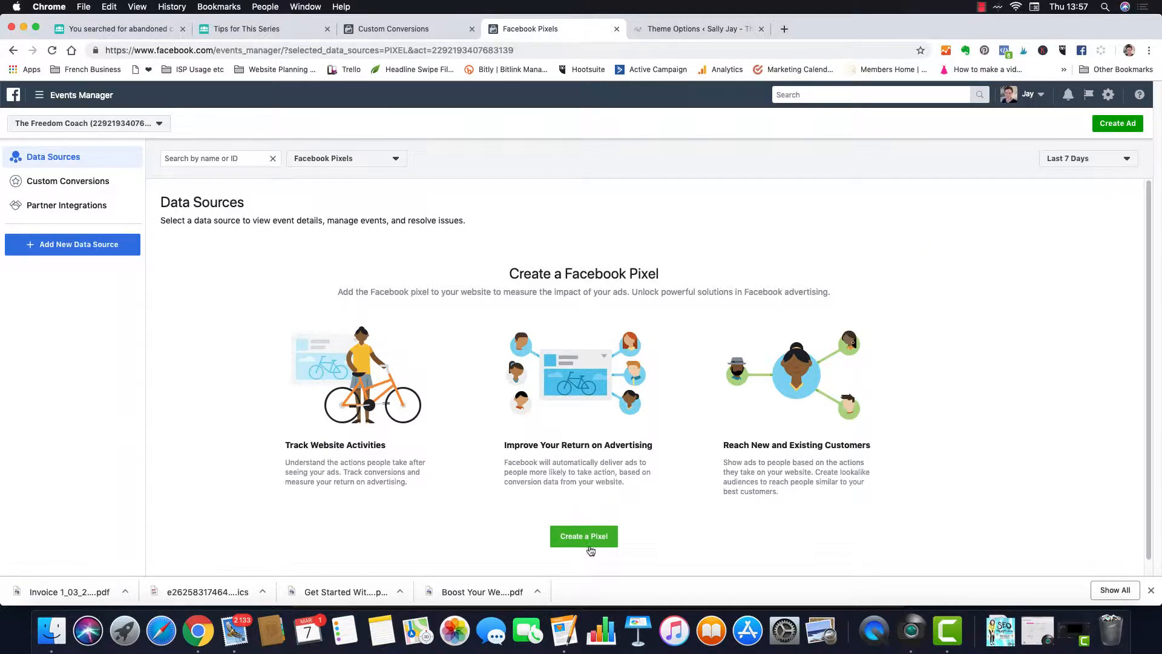
Step: Start a new pixel and rename it 'My Facebook Account Name'
{"action": "left_click", "coordinate": [585, 536]}
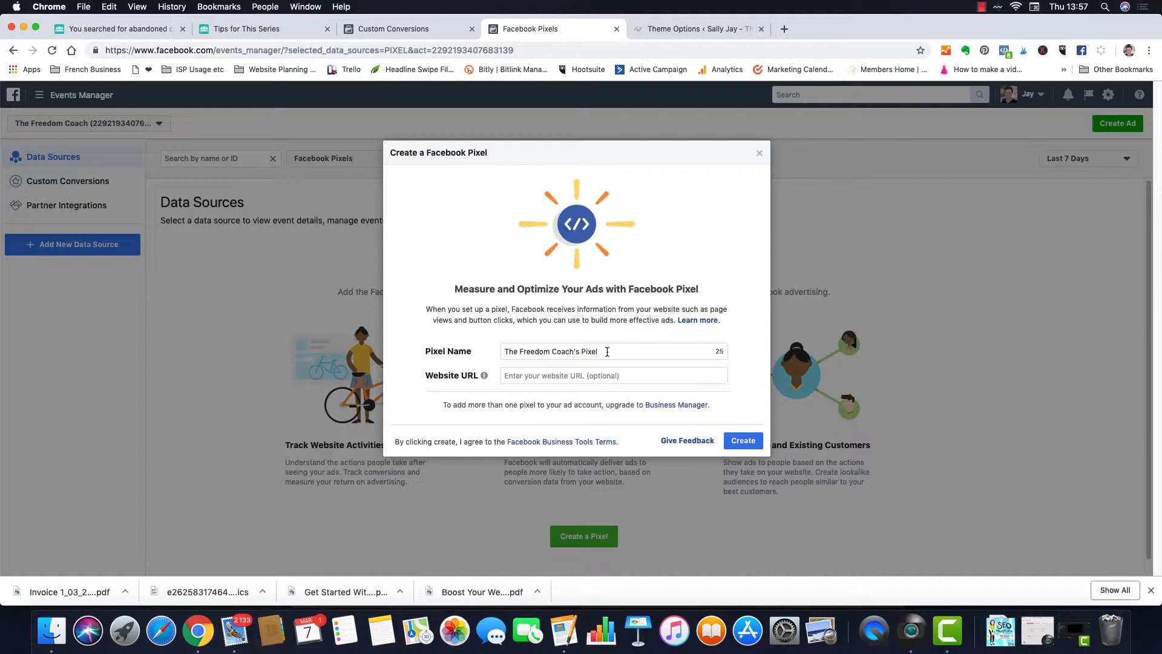
{"action": "left_click_drag", "start_coordinate": [607, 351], "coordinate": [465, 349]}
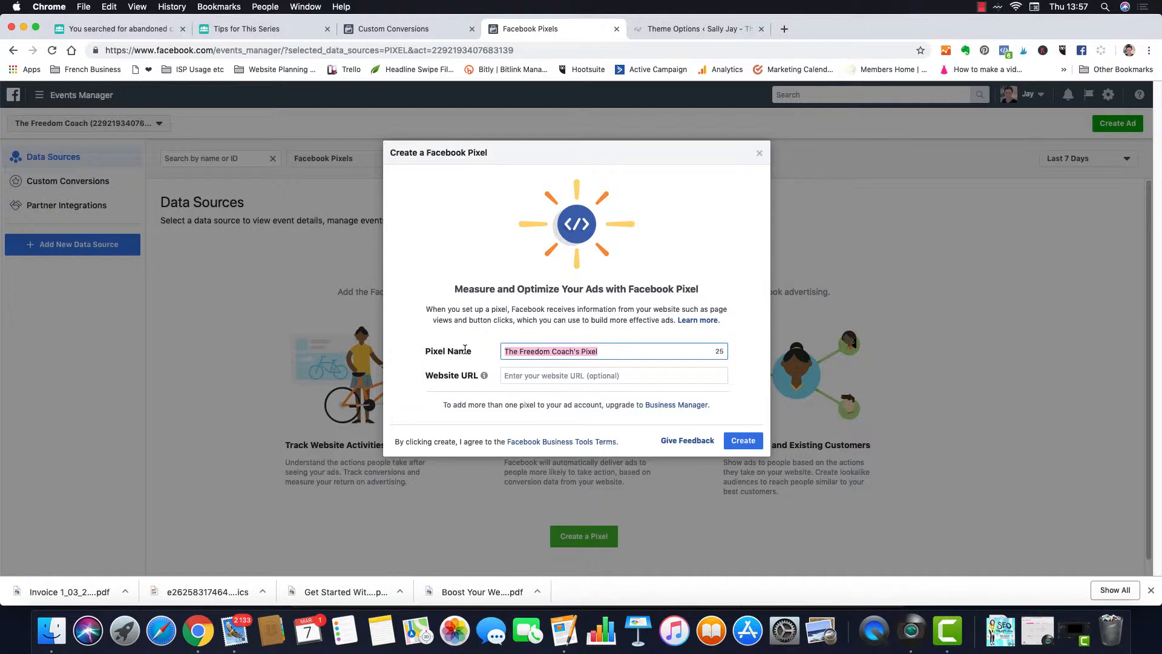
{"action": "type", "text": "My Face"}
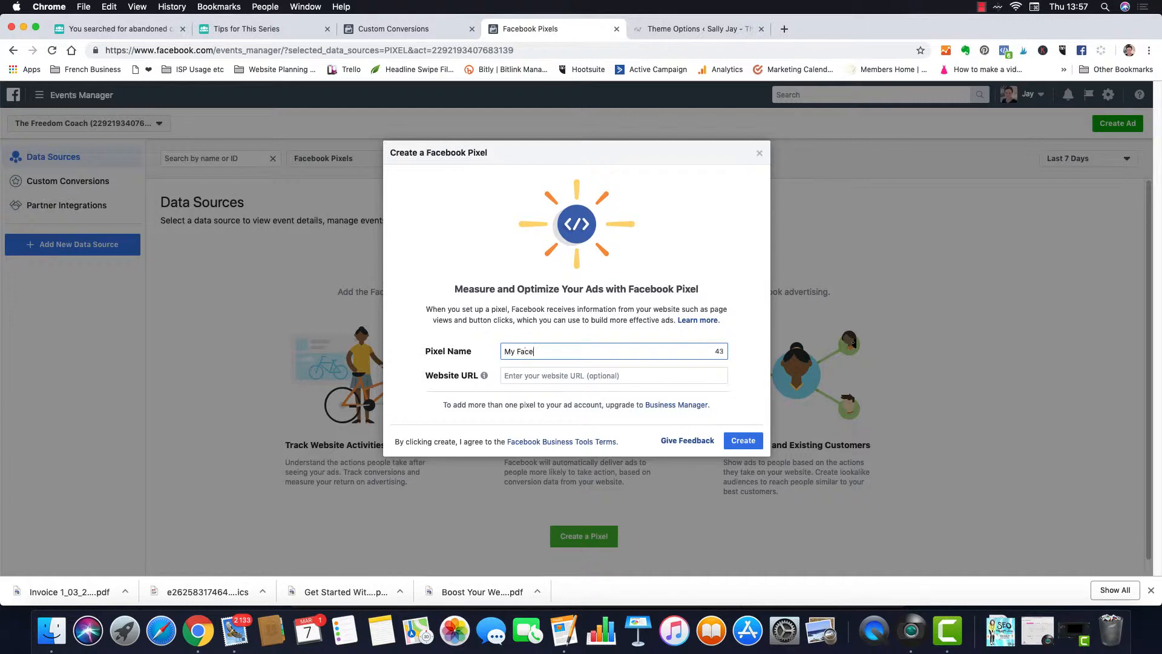
{"action": "type", "text": "book Account Name"}
{"action": "left_click", "coordinate": [538, 376]}
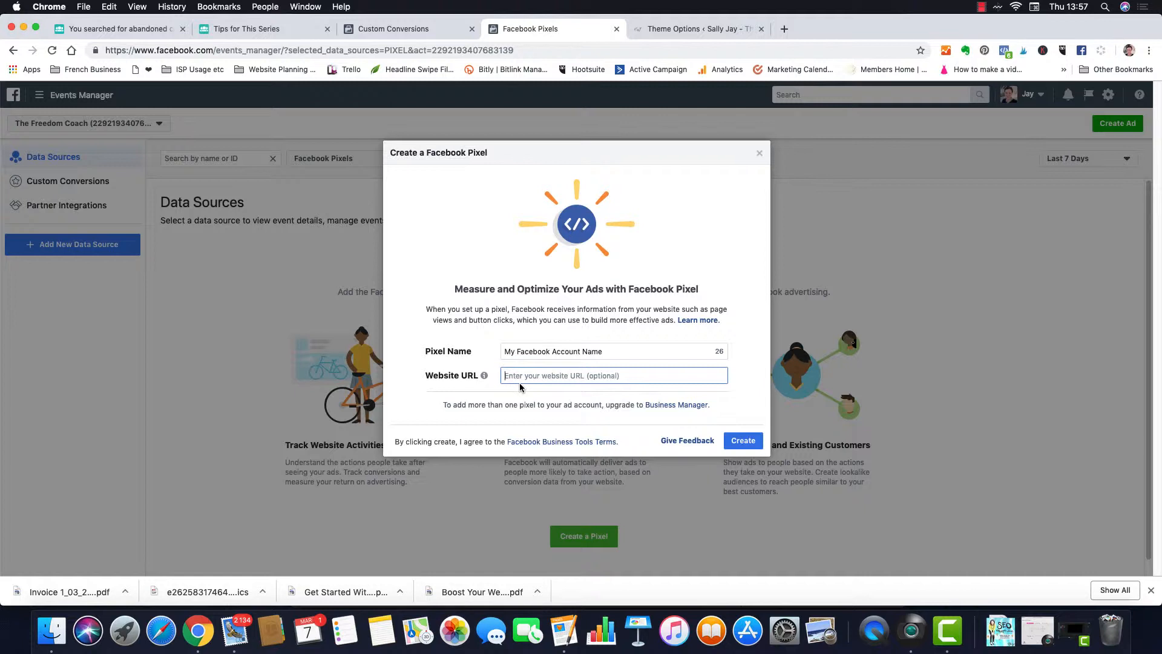
Step: Paste the WordPress site's address into Website URL and create the pixel
{"action": "left_click", "coordinate": [696, 28]}
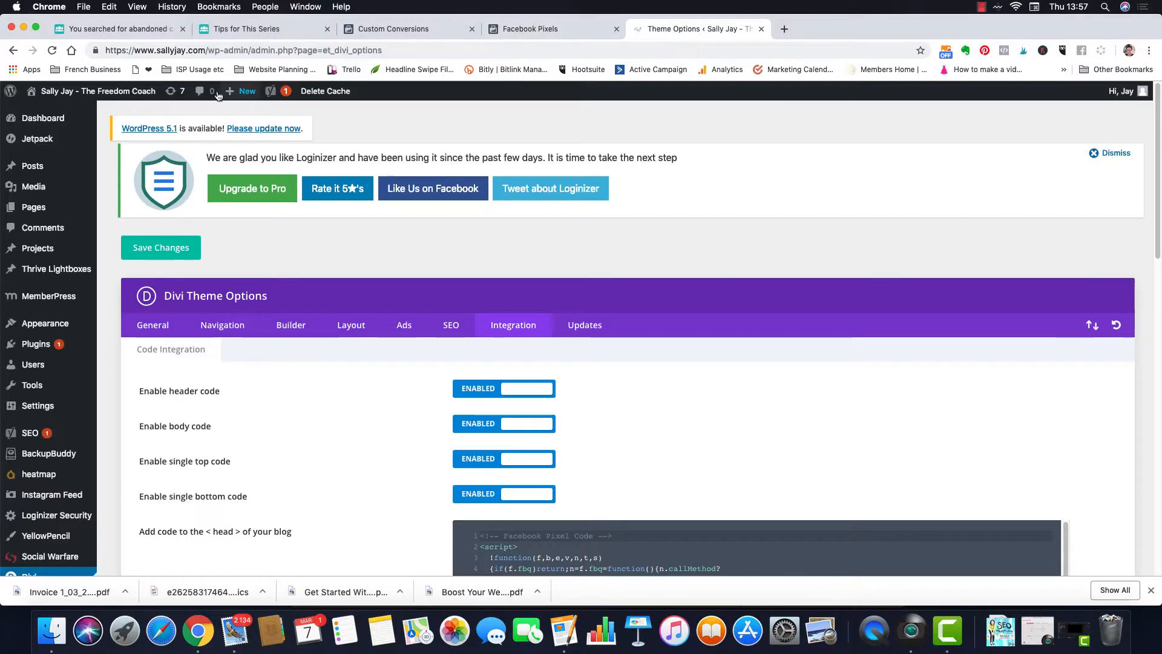
{"action": "left_click_drag", "start_coordinate": [209, 50], "coordinate": [49, 48]}
{"action": "key", "text": "super+c"}
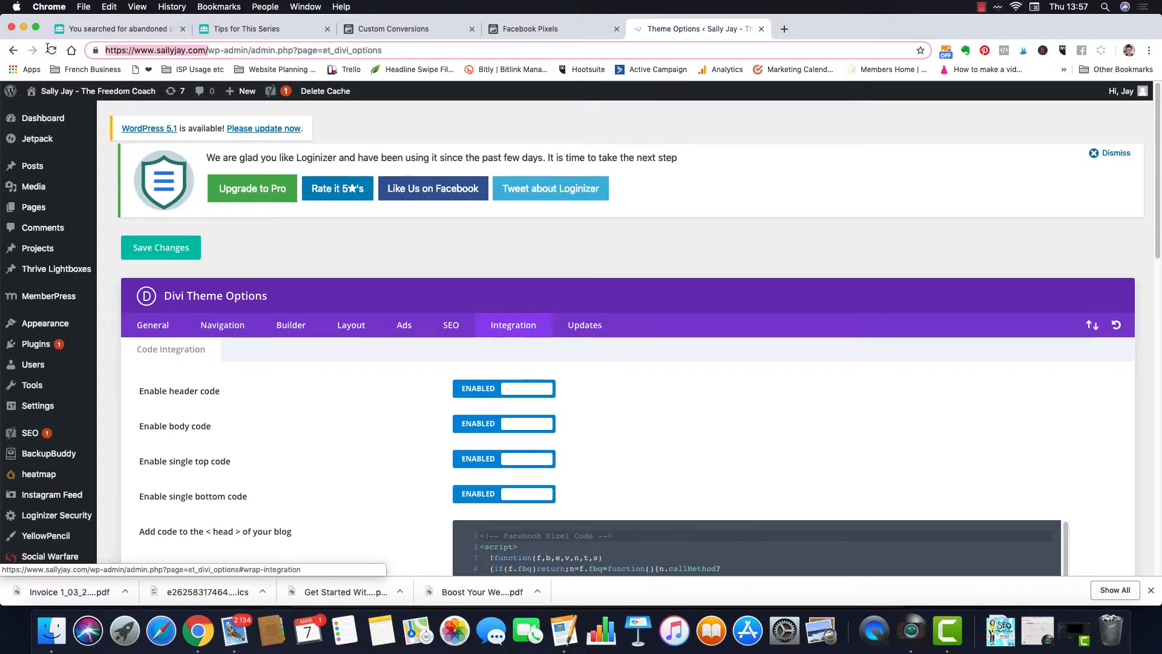
{"action": "left_click", "coordinate": [523, 34]}
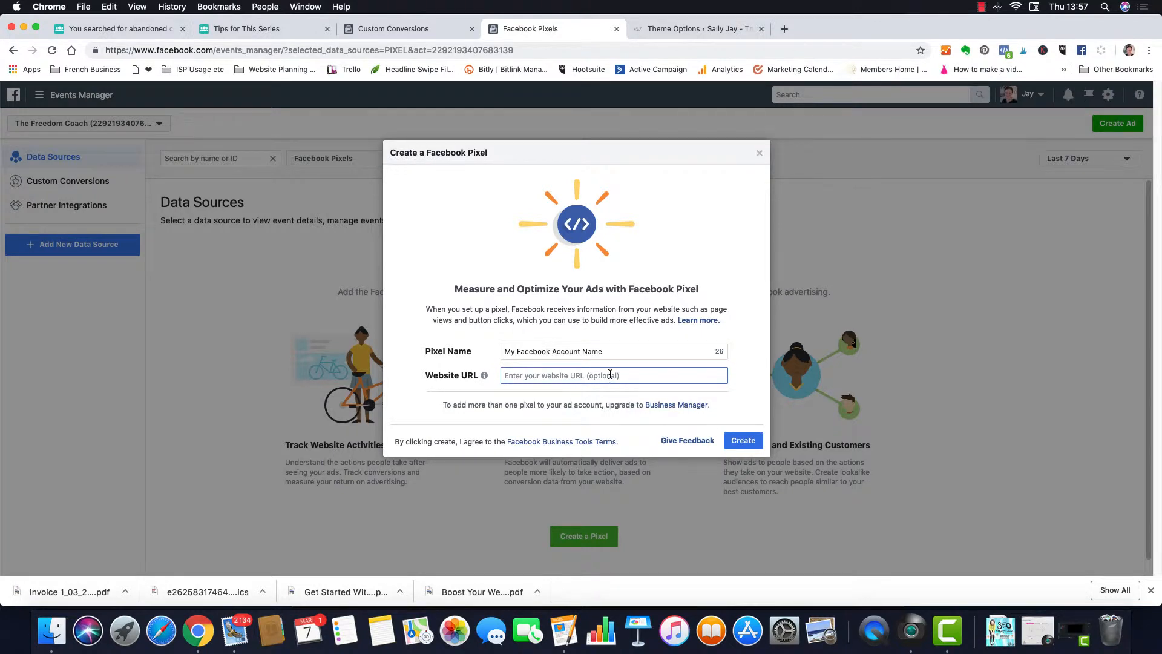
{"action": "key", "text": "super+v"}
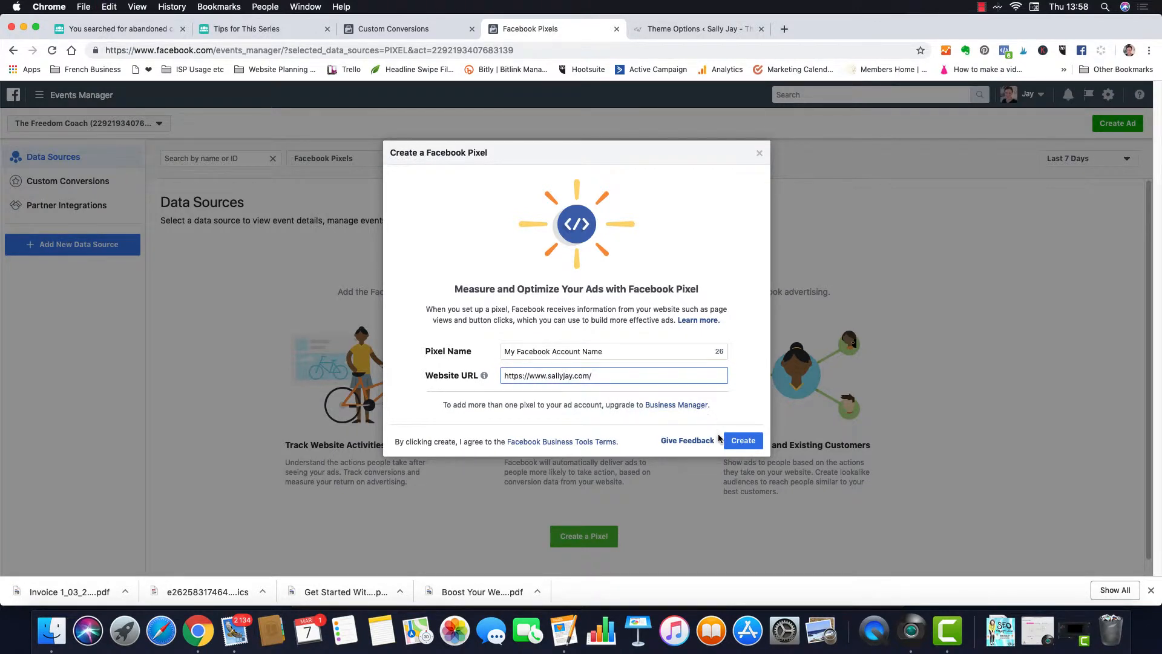
{"action": "left_click", "coordinate": [738, 443]}
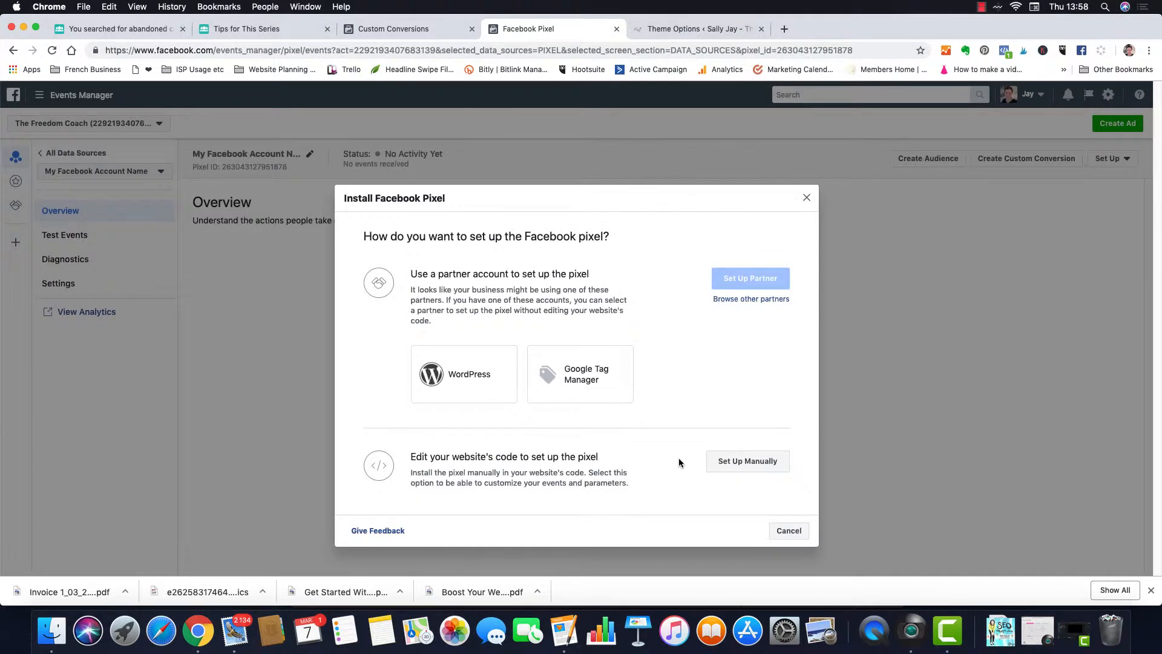
Step: Choose manual setup and copy the full pixel code from step 2 of Install Pixel
{"action": "left_click", "coordinate": [757, 465]}
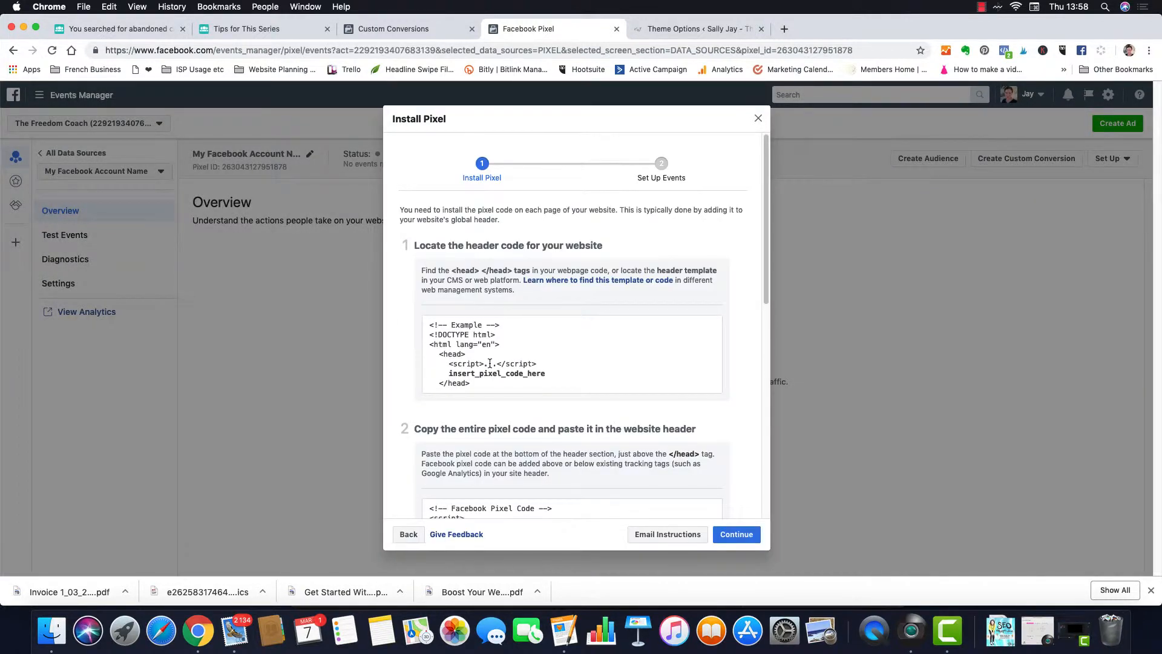
{"action": "scroll", "coordinate": [490, 363], "scroll_direction": "down", "scroll_amount": 3}
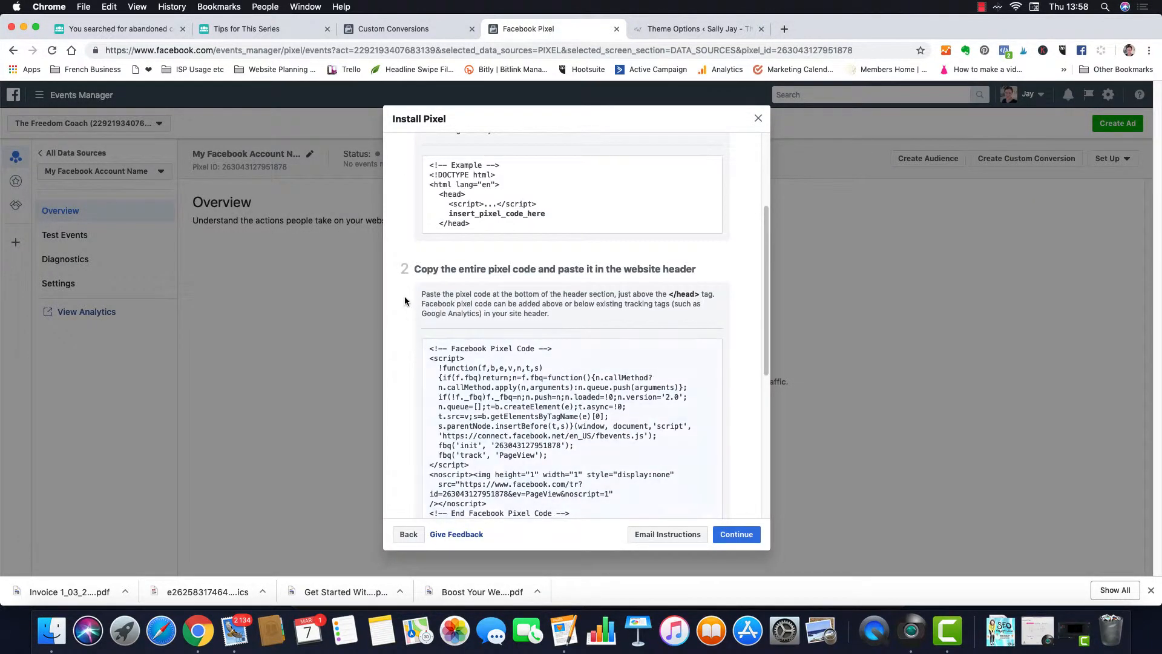
{"action": "left_click", "coordinate": [537, 422]}
{"action": "mouse_move", "coordinate": [530, 408]}
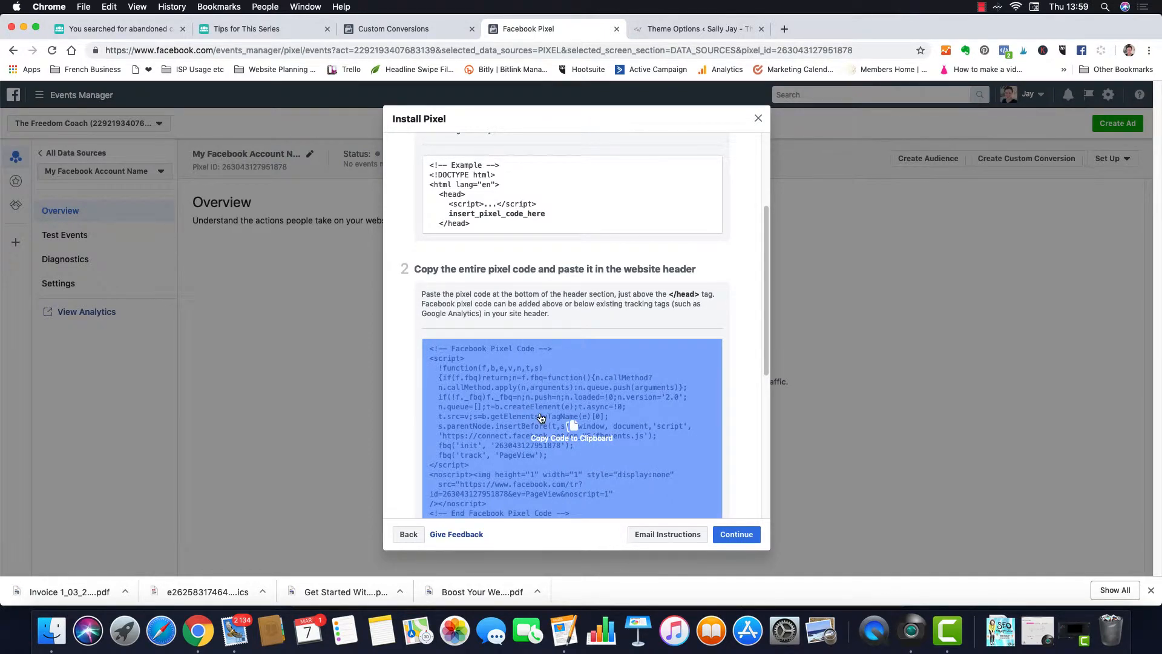
{"action": "left_click", "coordinate": [676, 29]}
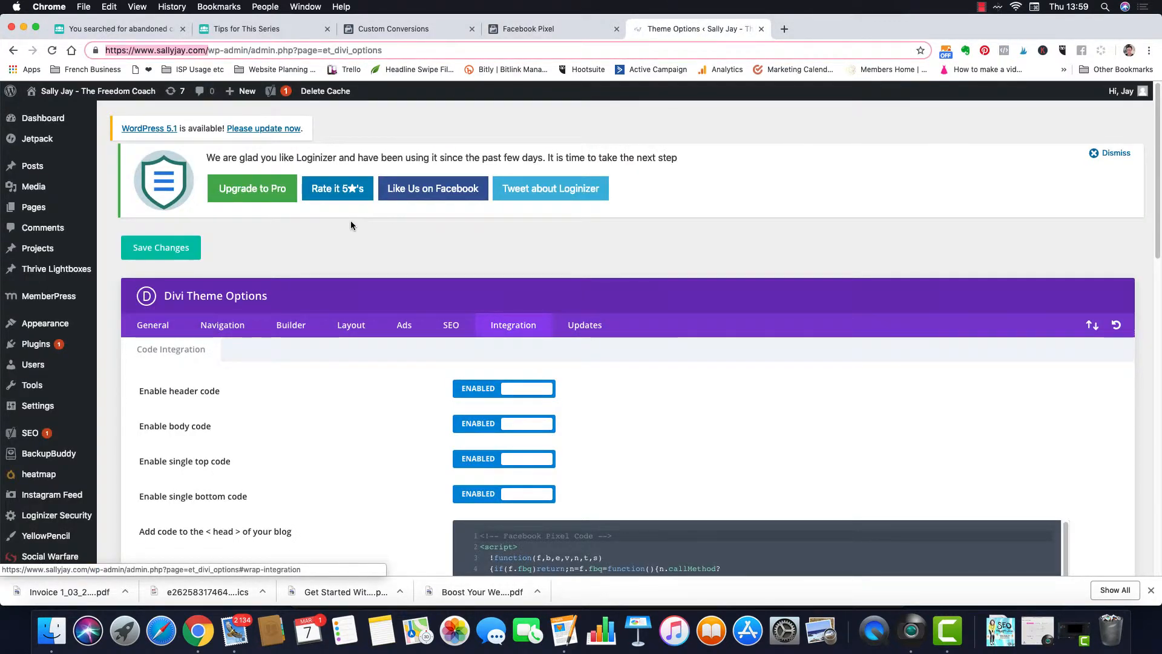
Step: Paste the Facebook pixel code at the very start of Divi's head code box, followed by a line break
{"action": "mouse_move", "coordinate": [63, 345]}
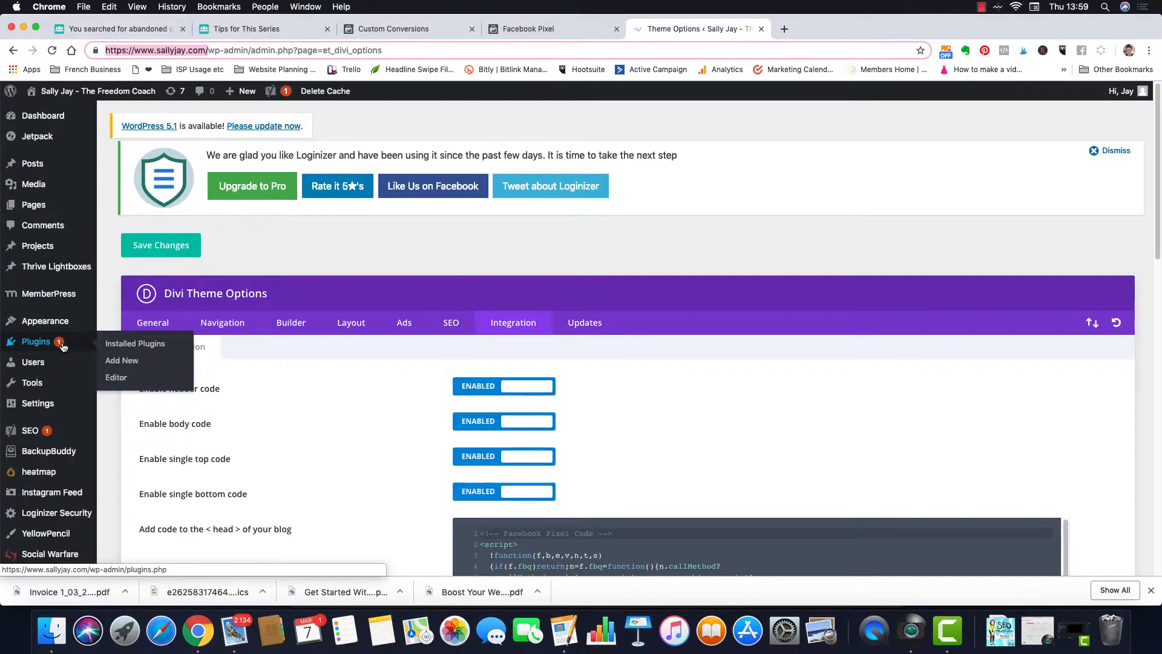
{"action": "scroll", "coordinate": [63, 346], "scroll_direction": "down", "scroll_amount": 3}
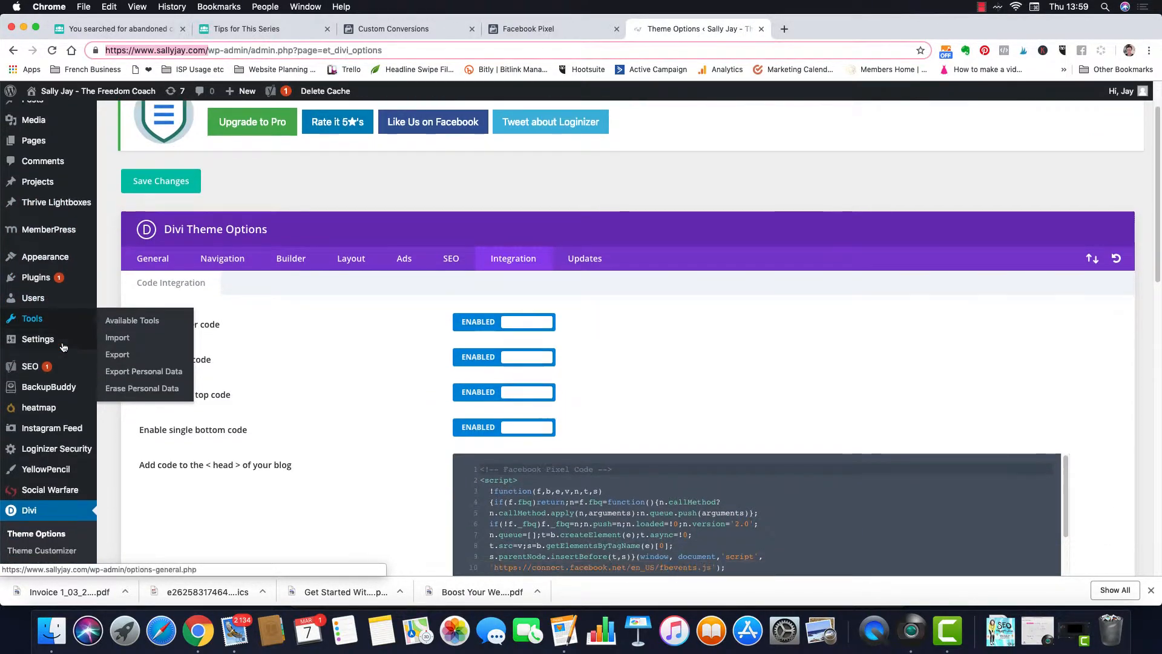
{"action": "scroll", "coordinate": [63, 346], "scroll_direction": "down", "scroll_amount": 4}
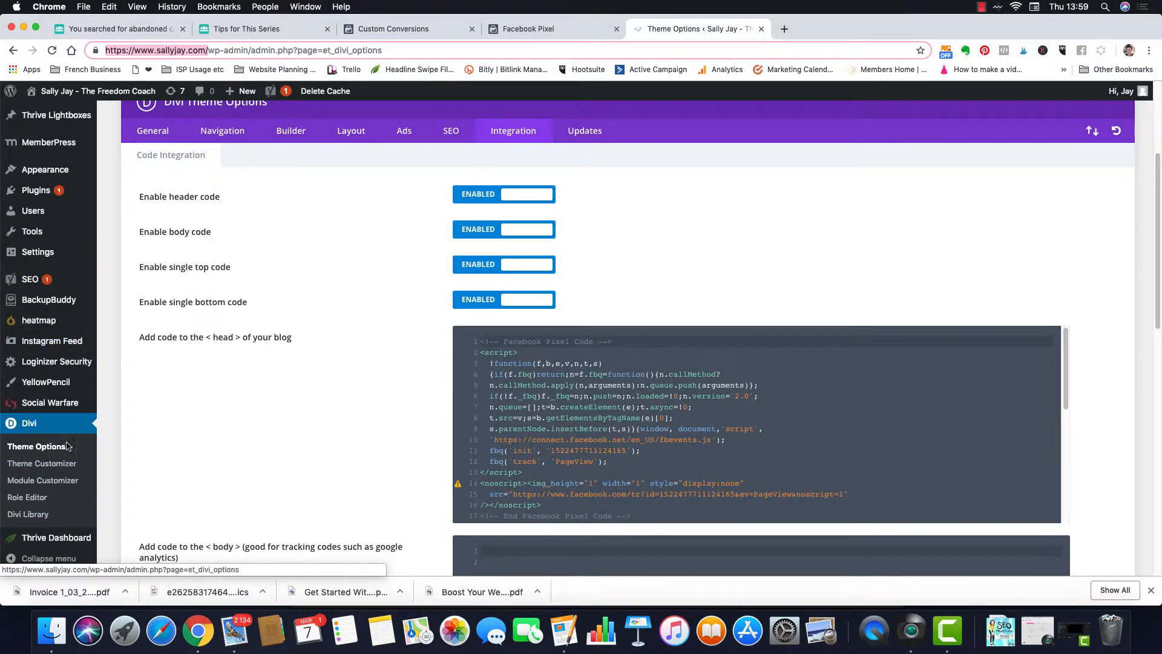
{"action": "scroll", "coordinate": [212, 438], "scroll_direction": "up", "scroll_amount": 6}
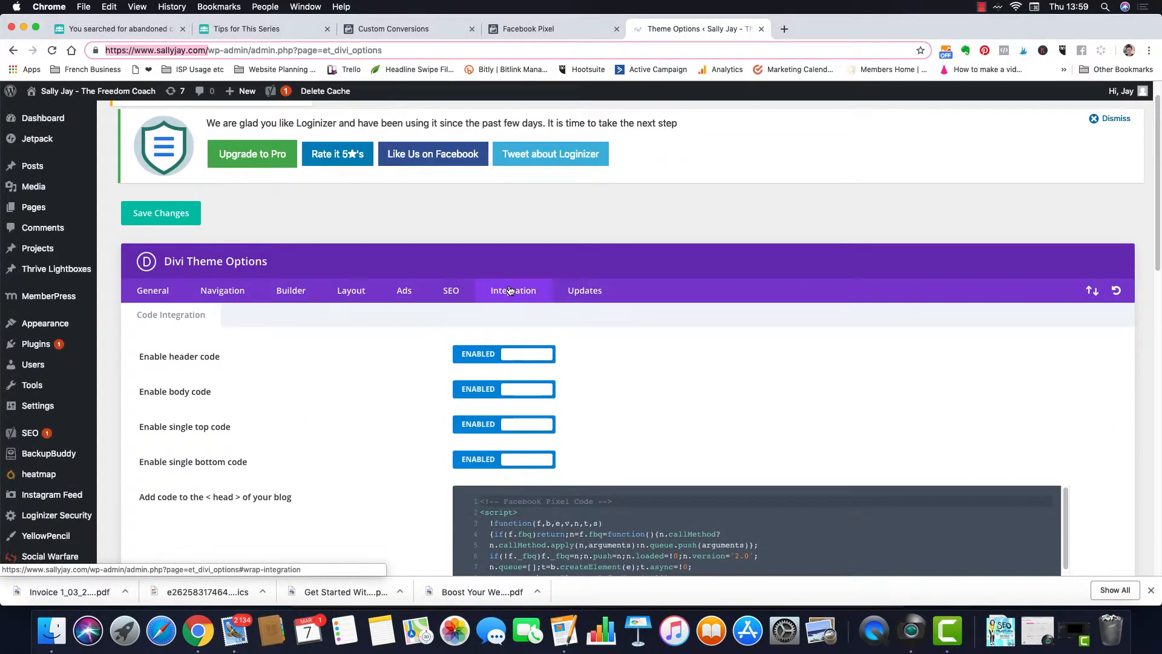
{"action": "scroll", "coordinate": [417, 473], "scroll_direction": "down", "scroll_amount": 4}
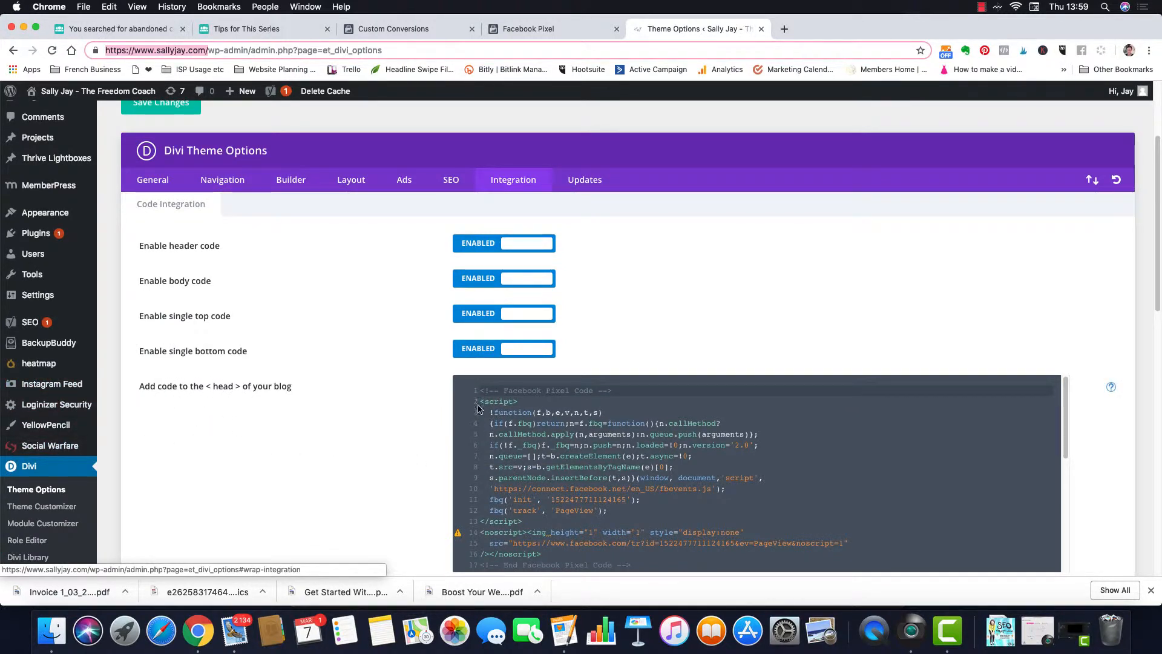
{"action": "left_click", "coordinate": [497, 398]}
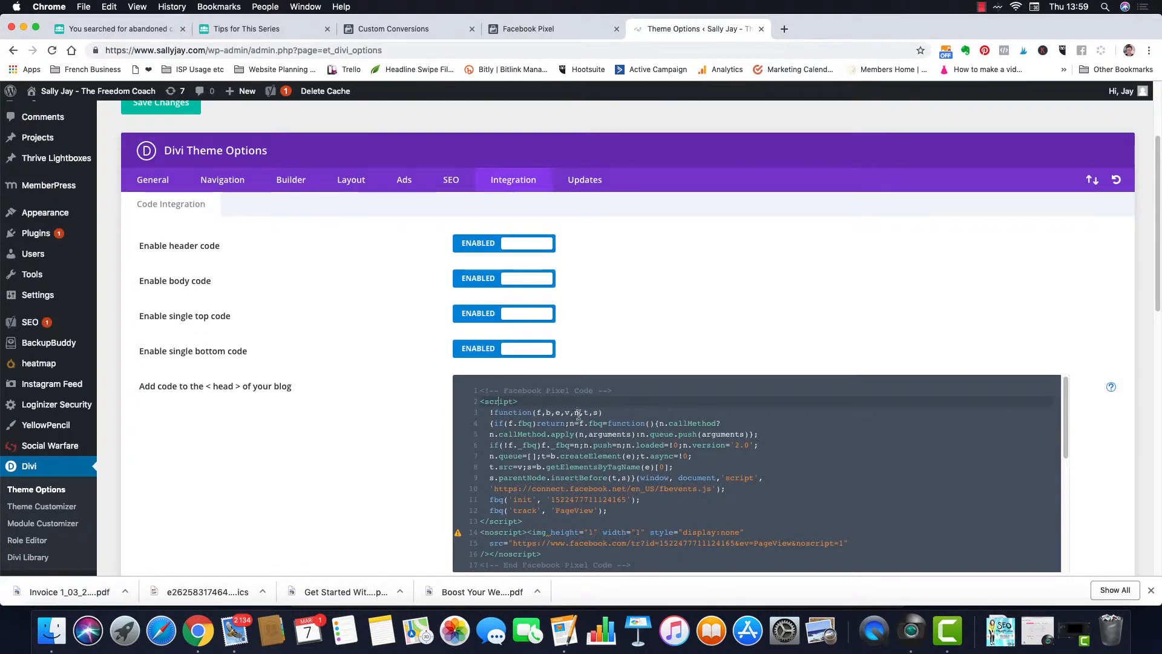
{"action": "left_click", "coordinate": [481, 391]}
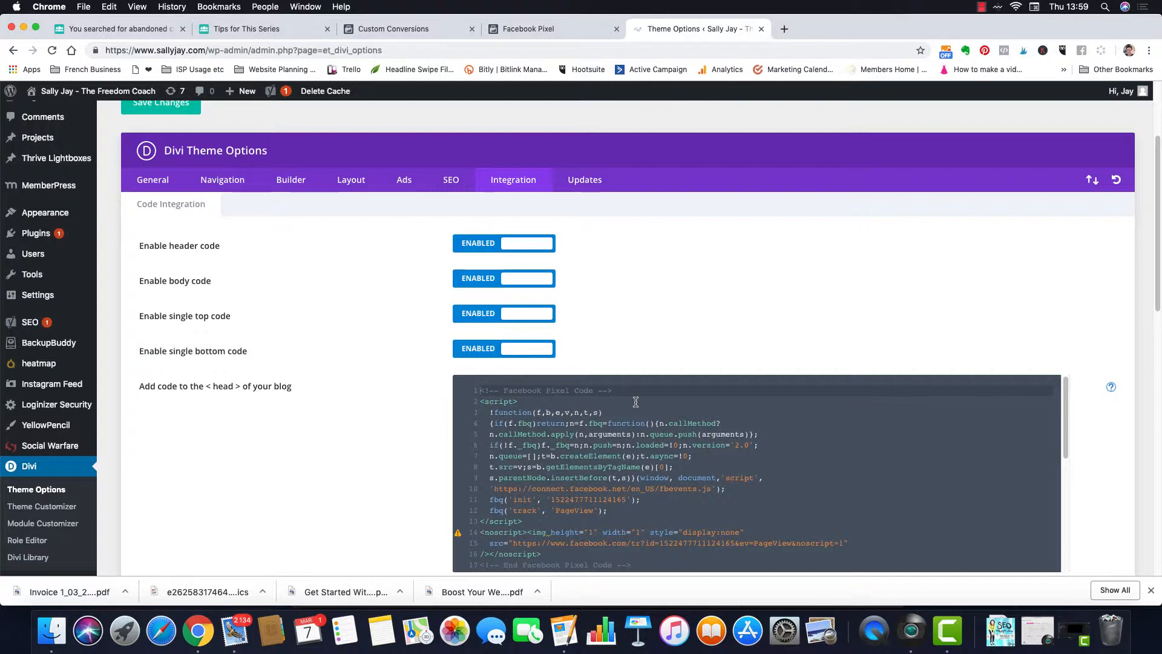
{"action": "key", "text": "super+v"}
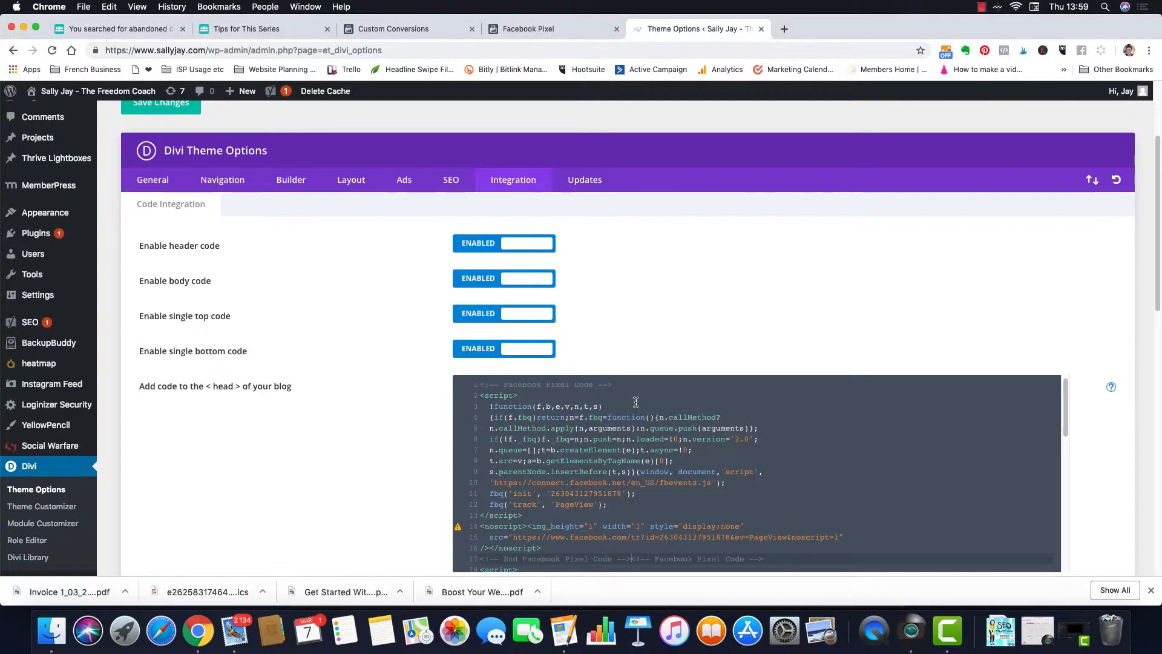
{"action": "key", "text": "Return"}
{"action": "key", "text": "Return"}
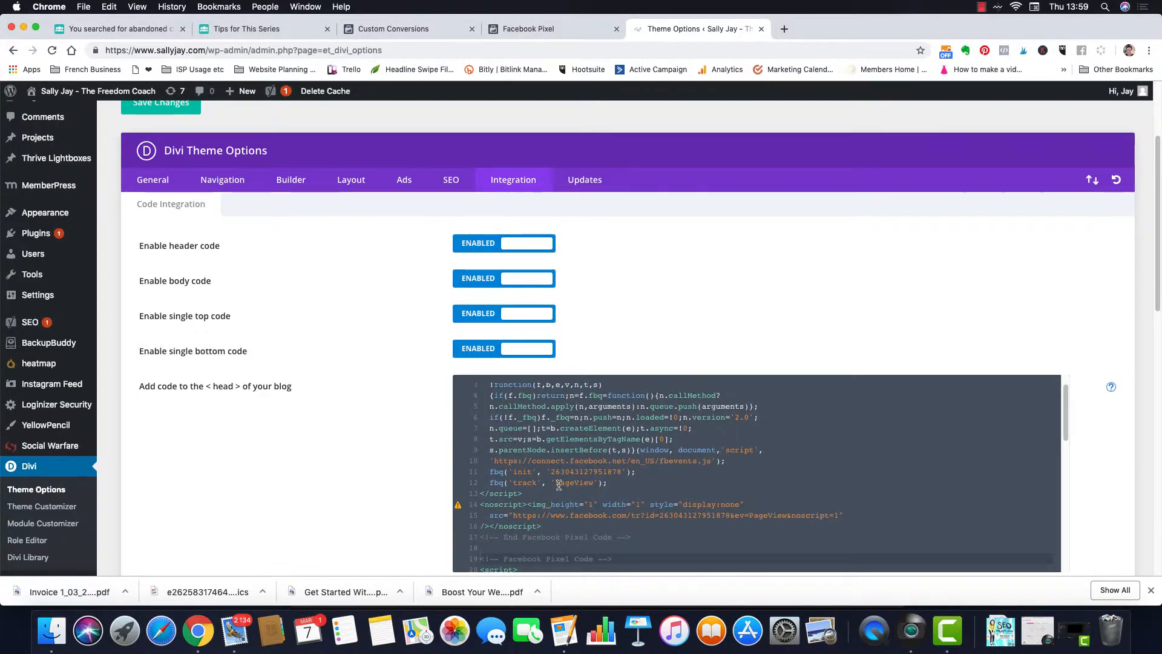
{"action": "scroll", "coordinate": [530, 448], "scroll_direction": "up", "scroll_amount": 1}
{"action": "scroll", "coordinate": [528, 443], "scroll_direction": "up", "scroll_amount": 2}
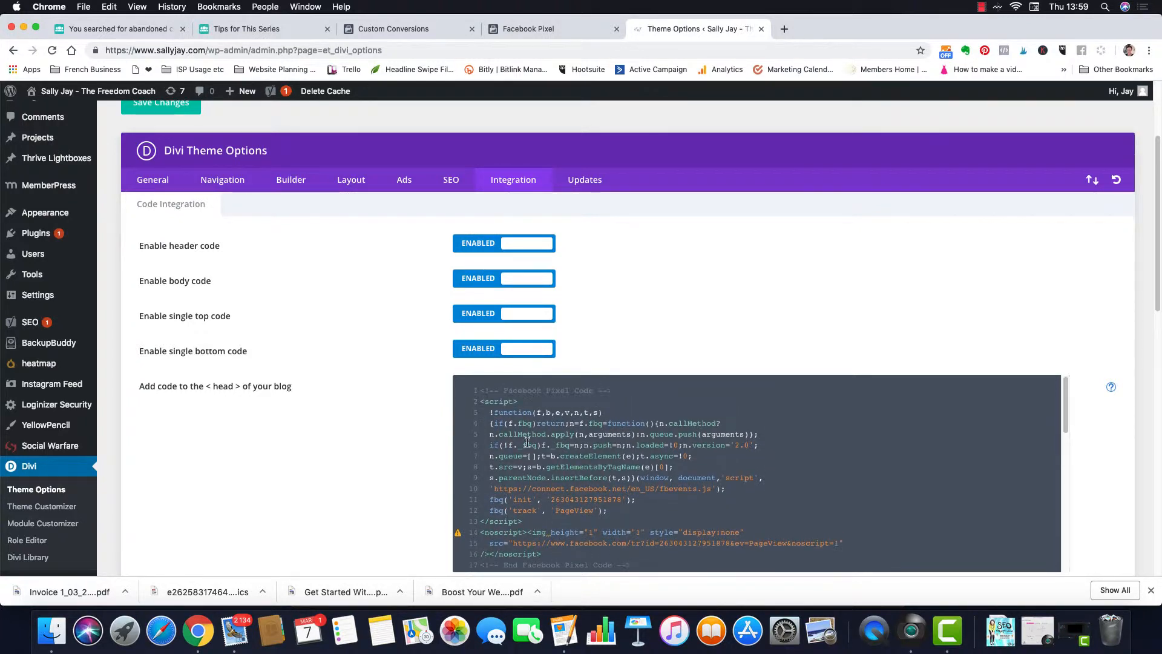
{"action": "scroll", "coordinate": [381, 467], "scroll_direction": "down", "scroll_amount": 10}
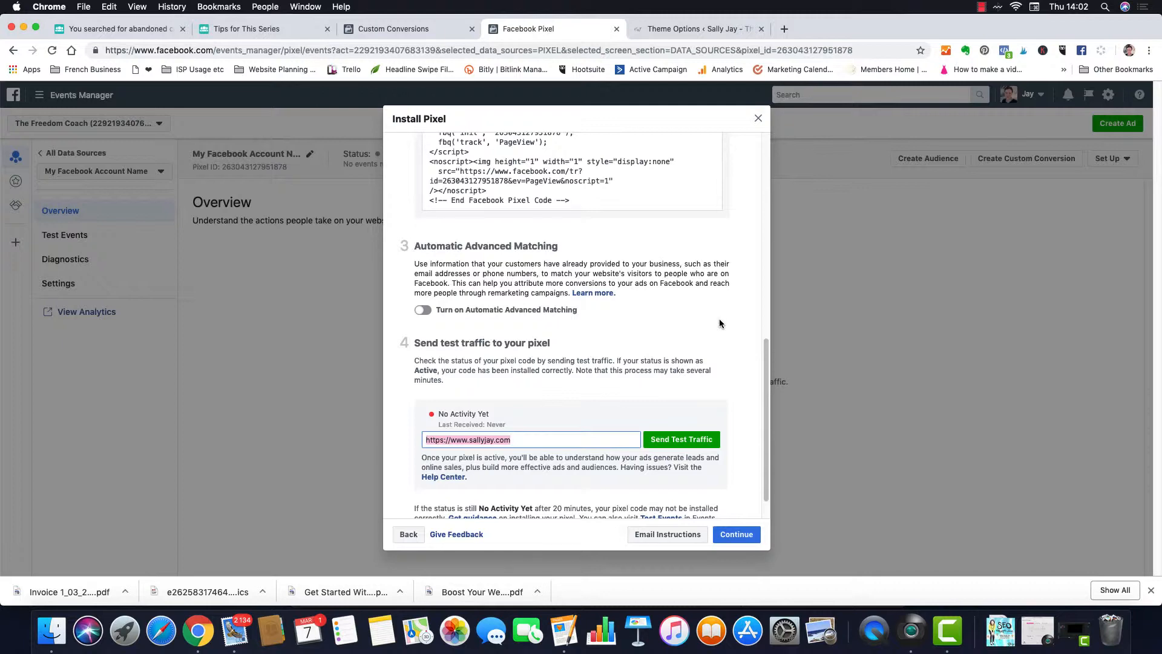
Step: Check the website address in the Send test traffic field and send test traffic to the live site
{"action": "scroll", "coordinate": [544, 333], "scroll_direction": "up", "scroll_amount": 6}
{"action": "scroll", "coordinate": [545, 333], "scroll_direction": "down", "scroll_amount": 3}
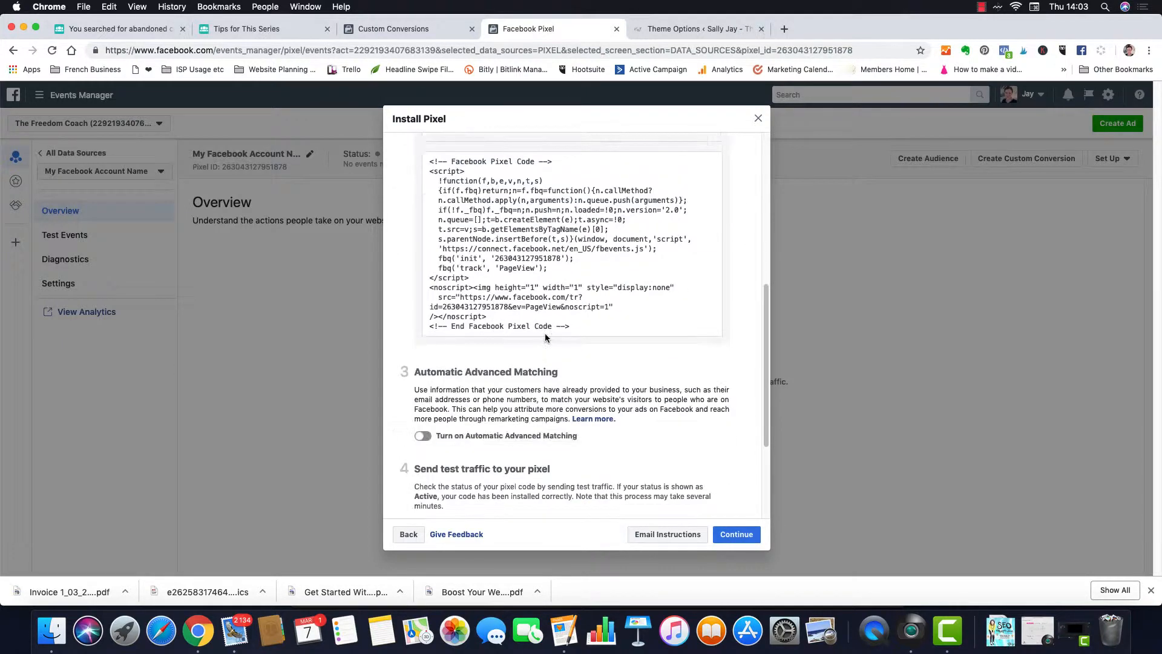
{"action": "scroll", "coordinate": [545, 333], "scroll_direction": "down", "scroll_amount": 3}
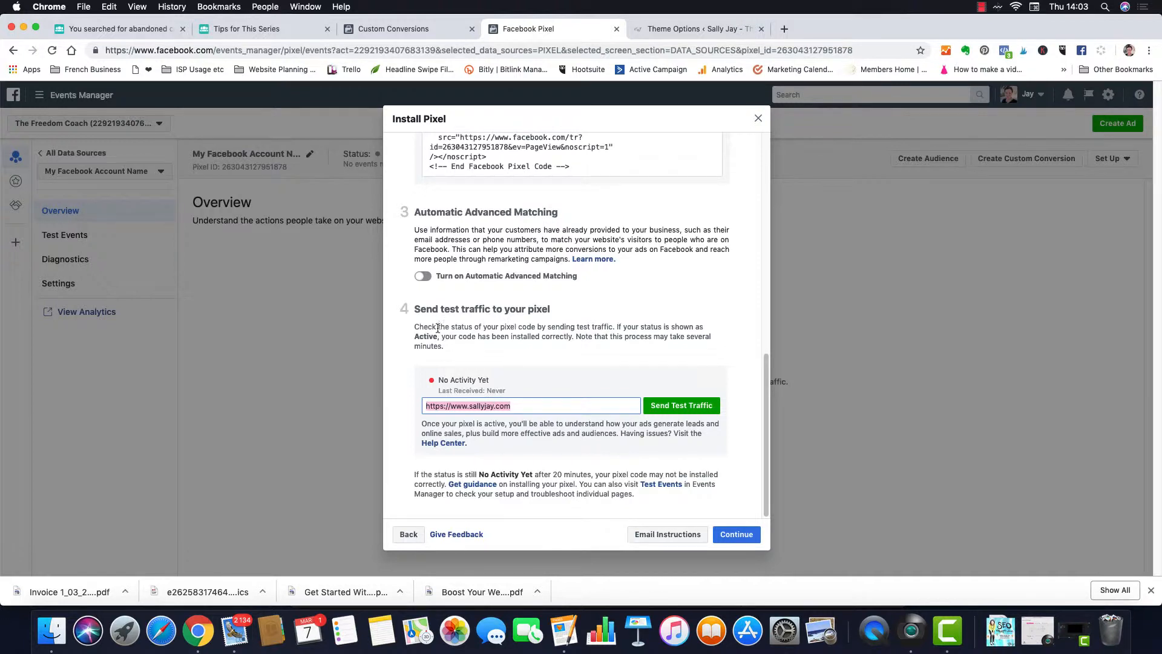
{"action": "left_click", "coordinate": [514, 406]}
{"action": "left_click_drag", "start_coordinate": [514, 406], "coordinate": [427, 407]}
{"action": "left_click", "coordinate": [682, 407]}
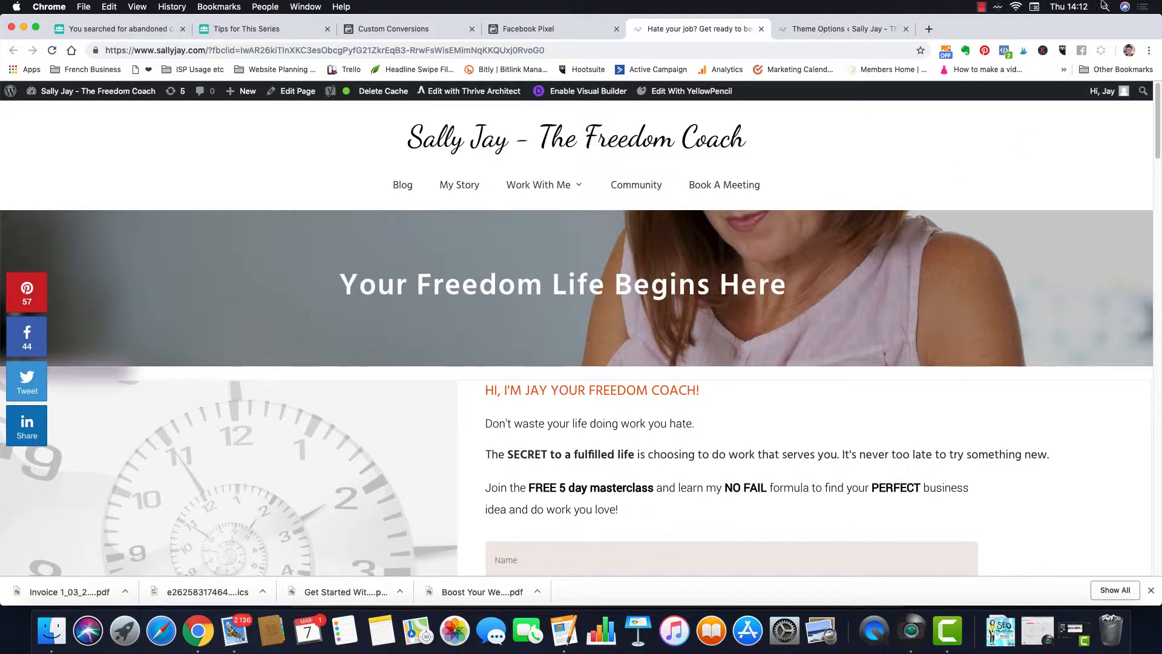
Step: Check in Pixel Helper that the site loads one pixel firing a PageView event
{"action": "left_click", "coordinate": [1004, 52]}
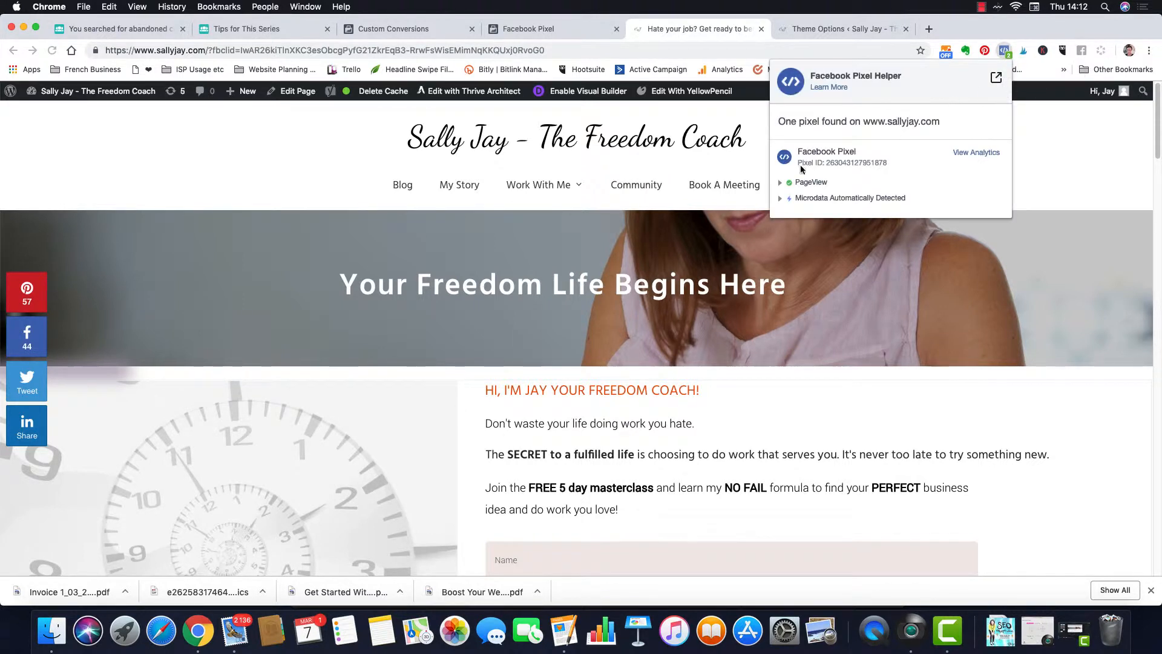